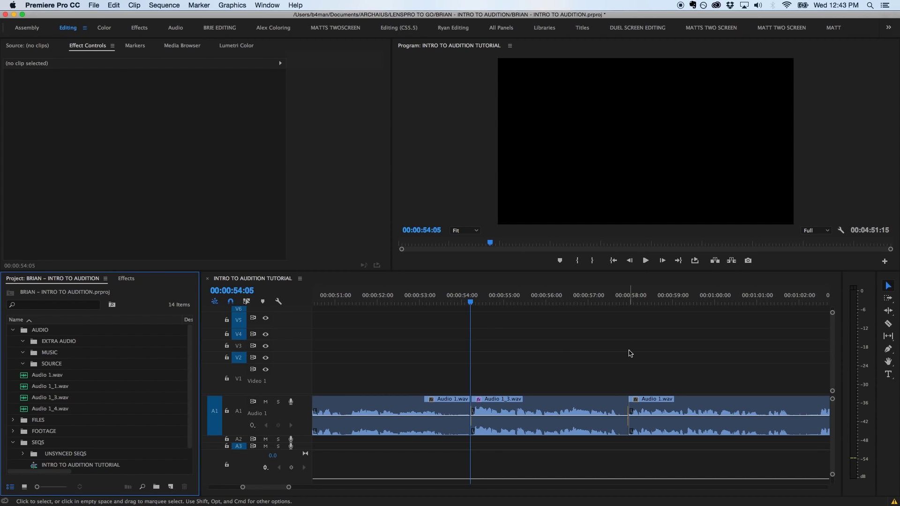
Render and replace the Audio 1_3.wav clip on track A1 with a new extracted audio file
click(551, 403)
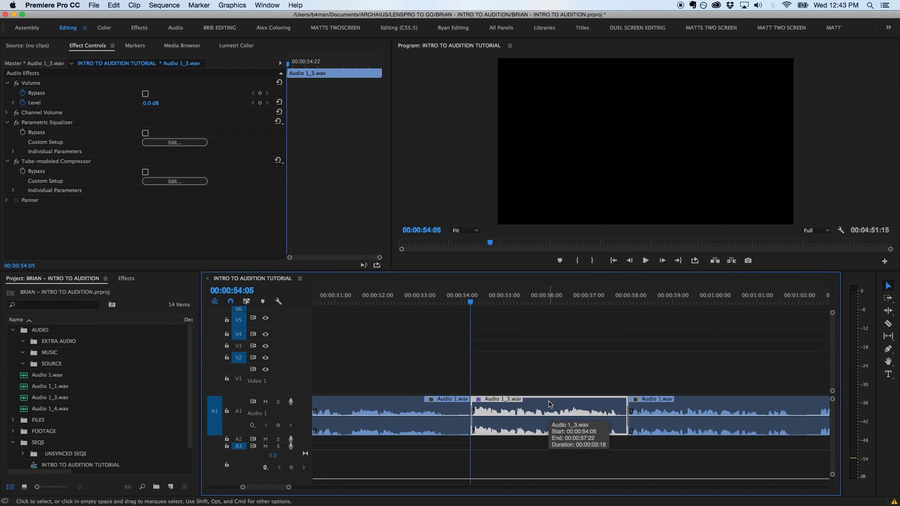
right_click(550, 403)
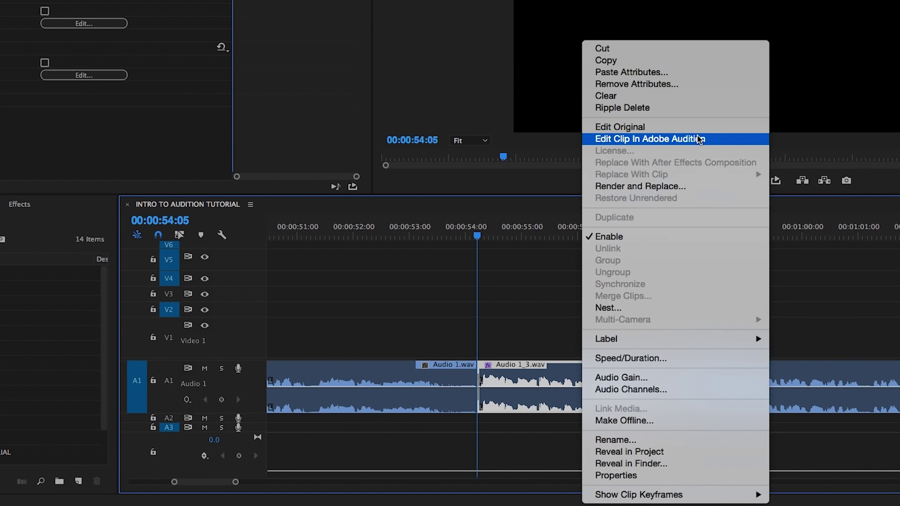
click(641, 186)
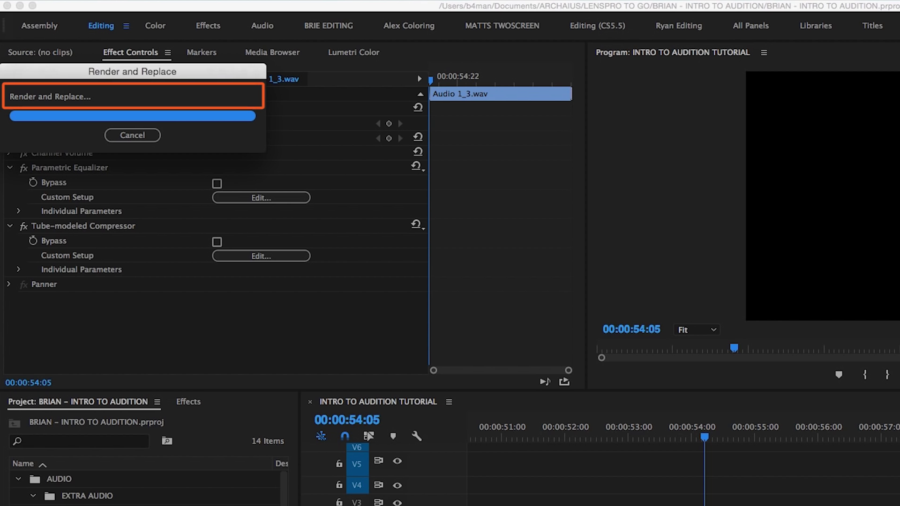
Reveal Audio 1_3 Audio Extracted.wav in Finder, widen the file list column, then close Finder
right_click(126, 497)
click(232, 308)
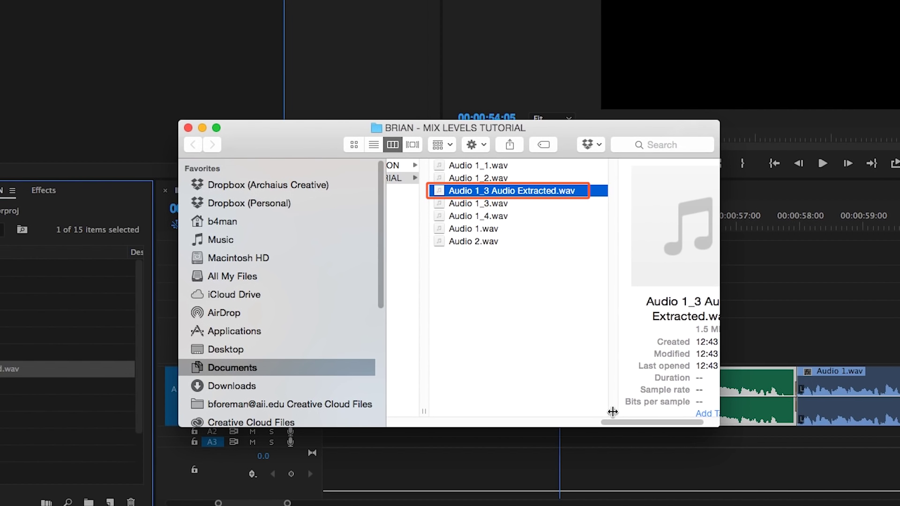
drag(613, 412, 623, 413)
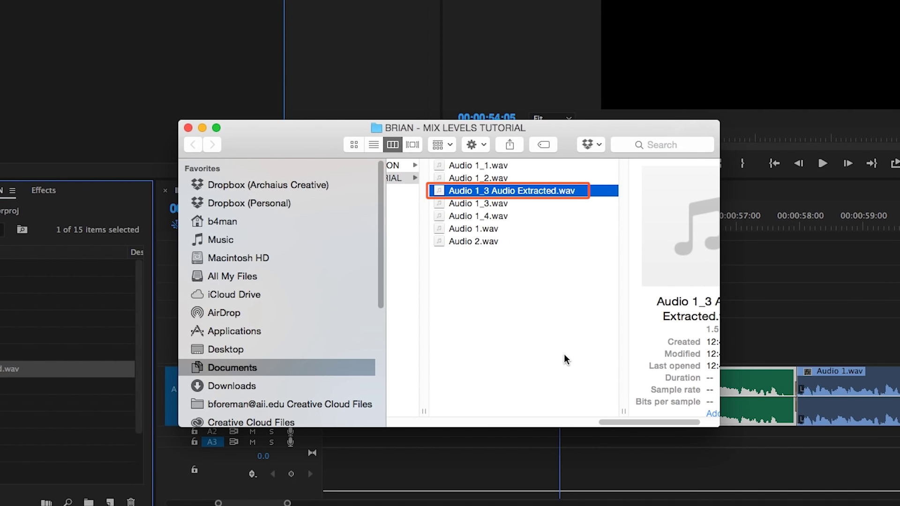
click(754, 313)
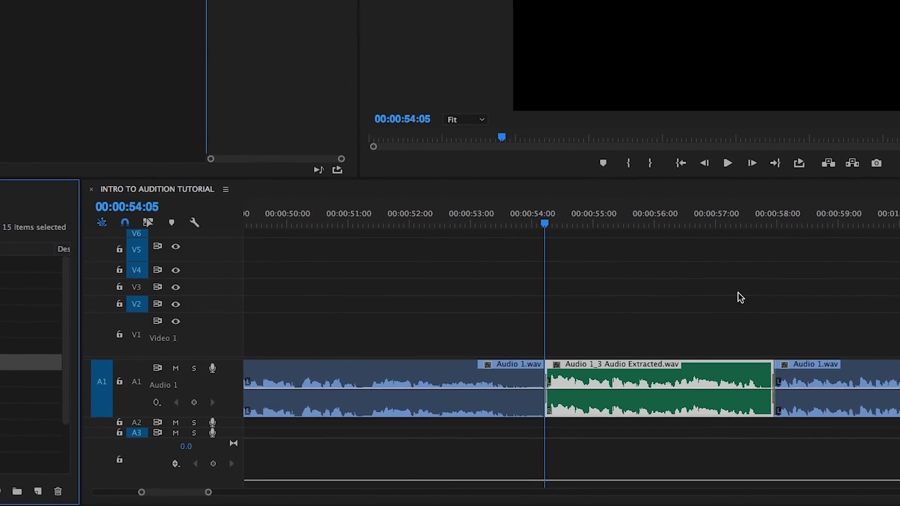
Zoom the timeline in around the Audio 1_3.wav clip and scroll the track view
key(=)
scroll(636, 293, down, 3)
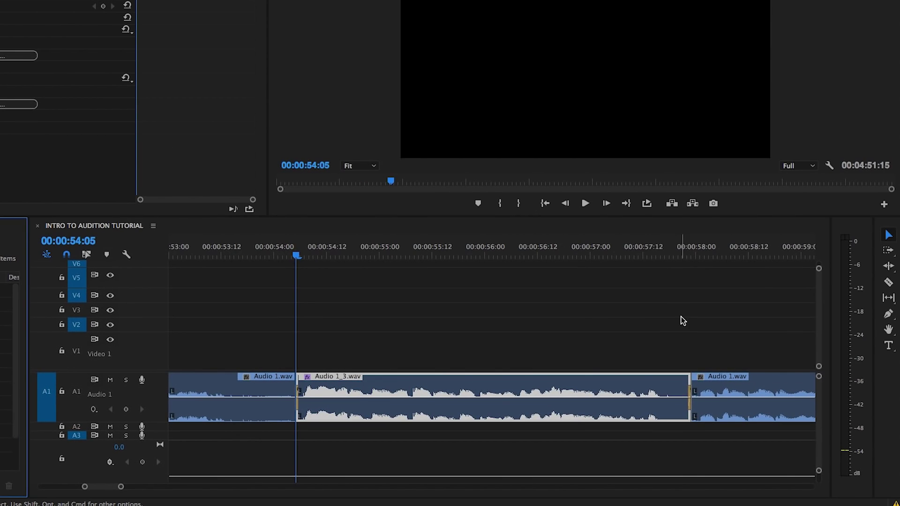
Copy Audio 1_3.wav and paste its effect attributes onto the following Audio 1.wav clip
click(595, 373)
right_click(586, 380)
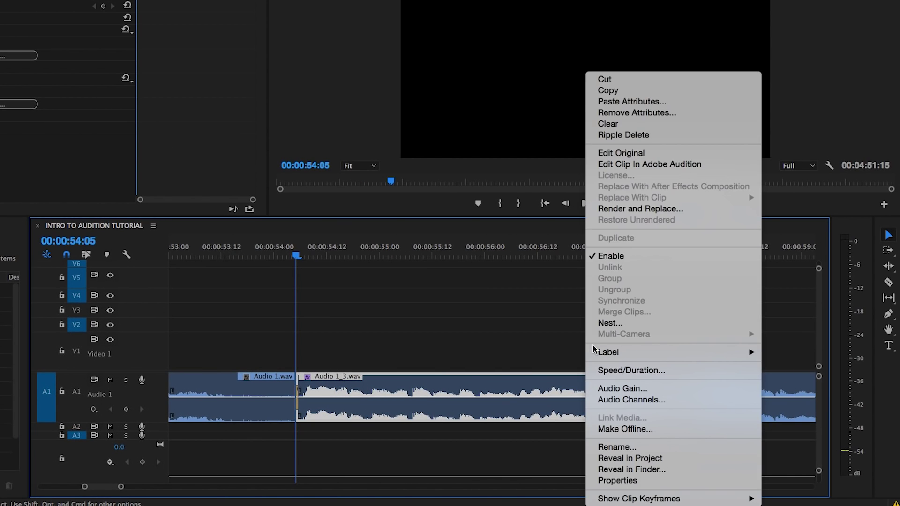
click(616, 90)
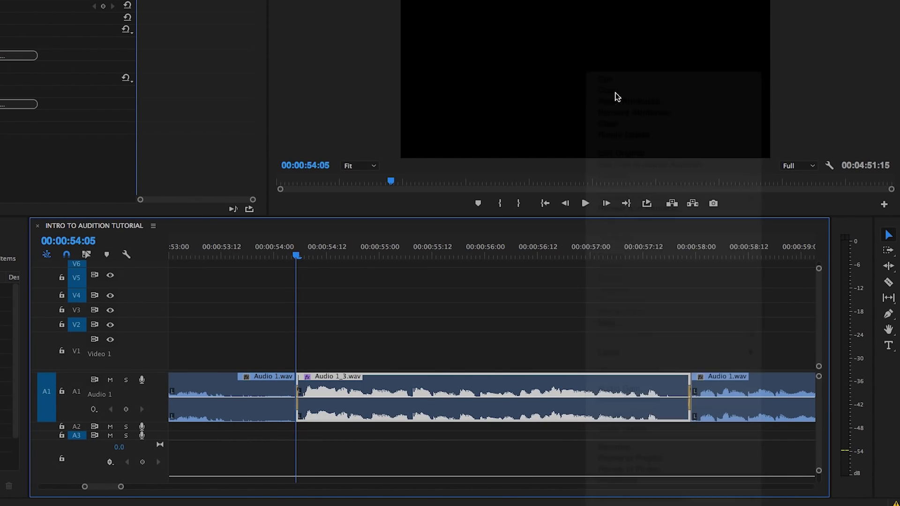
right_click(742, 384)
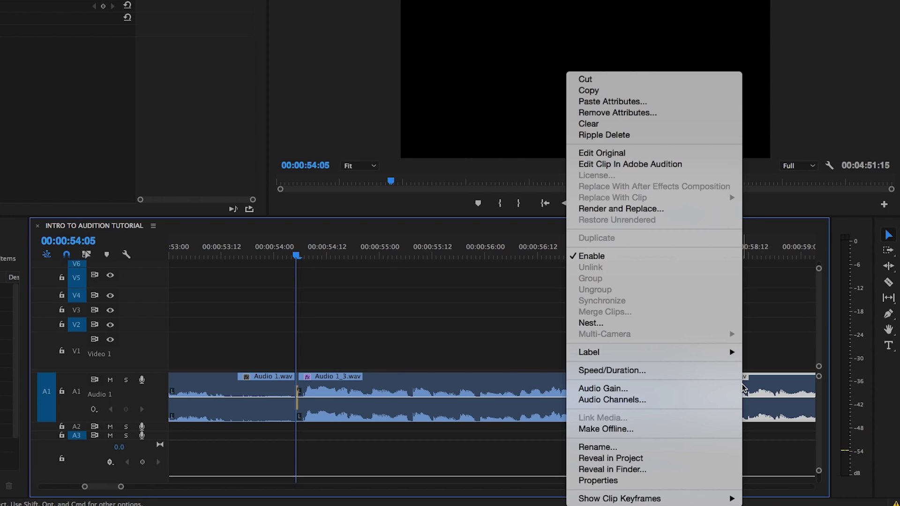
click(629, 96)
click(421, 393)
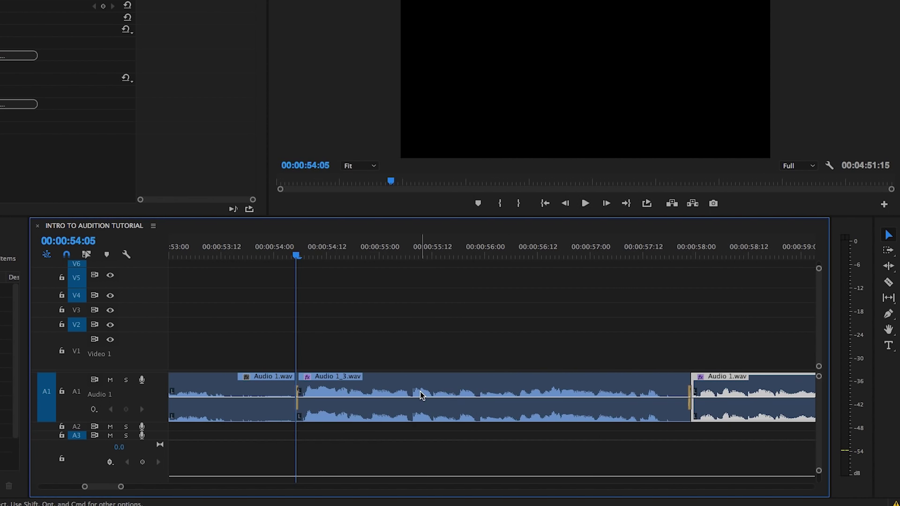
Remove the Parametric Equalizer and Tube-modeled Compressor attributes from Audio 1_3.wav
click(533, 389)
right_click(533, 389)
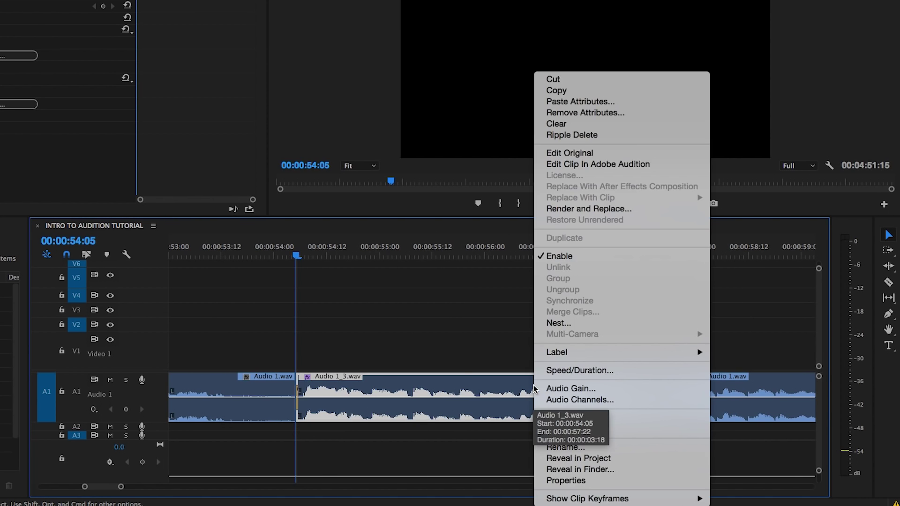
click(593, 112)
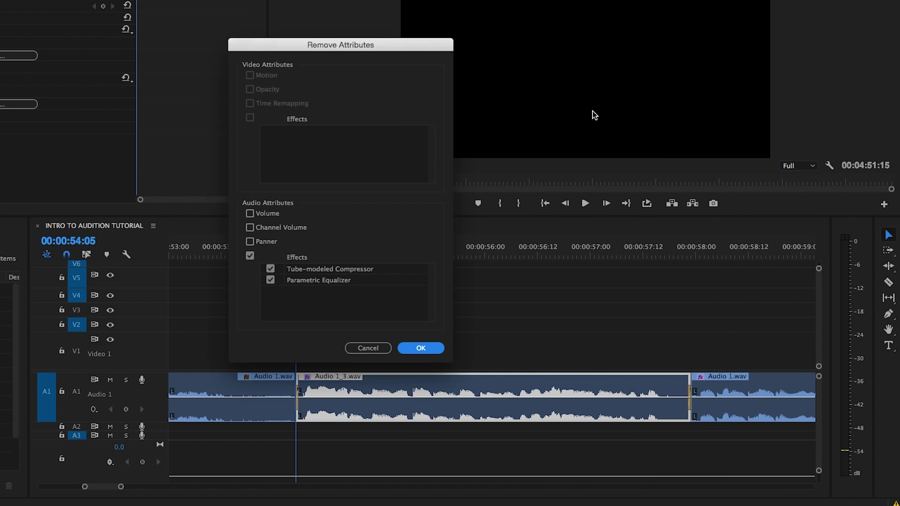
click(407, 351)
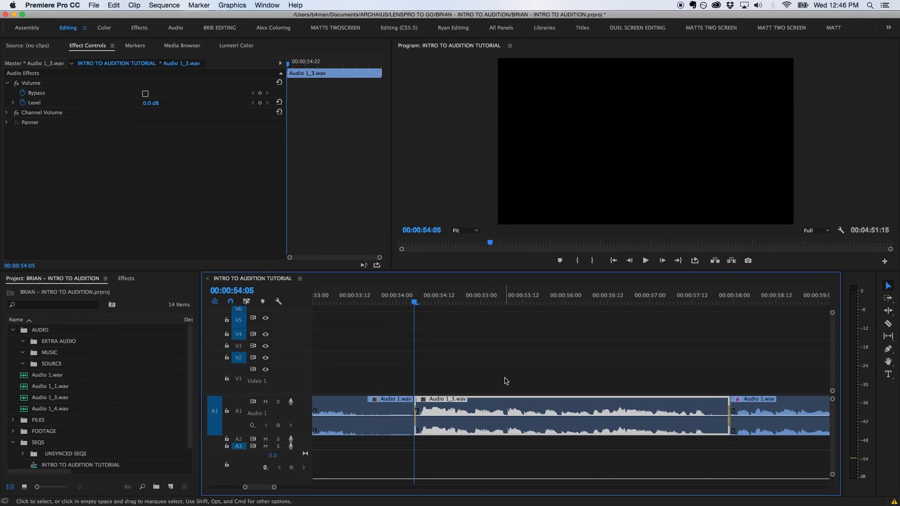
Send Audio 1_3.wav to Adobe Audition with Edit Clip In Adobe Audition
right_click(513, 412)
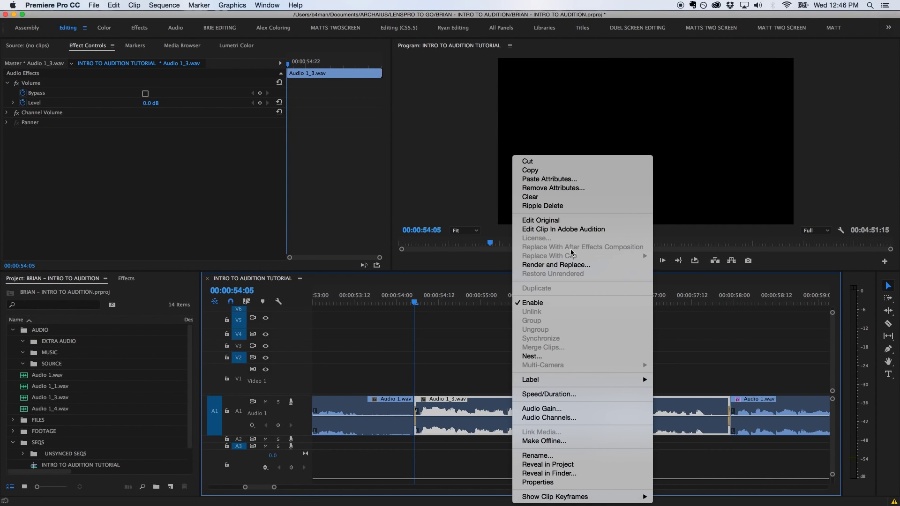
click(580, 230)
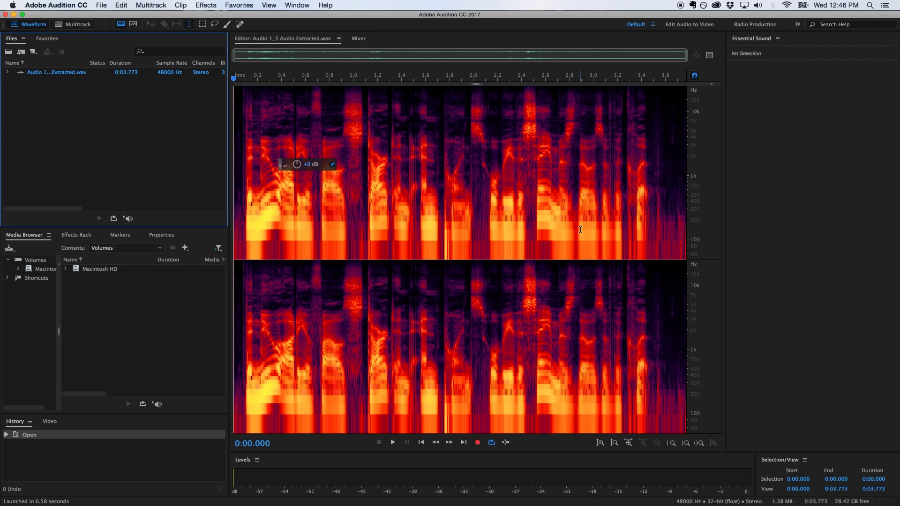
Save the audio as a new file, 'Audio 1_3 Audio Extracted REPAIRED.wav'
click(102, 5)
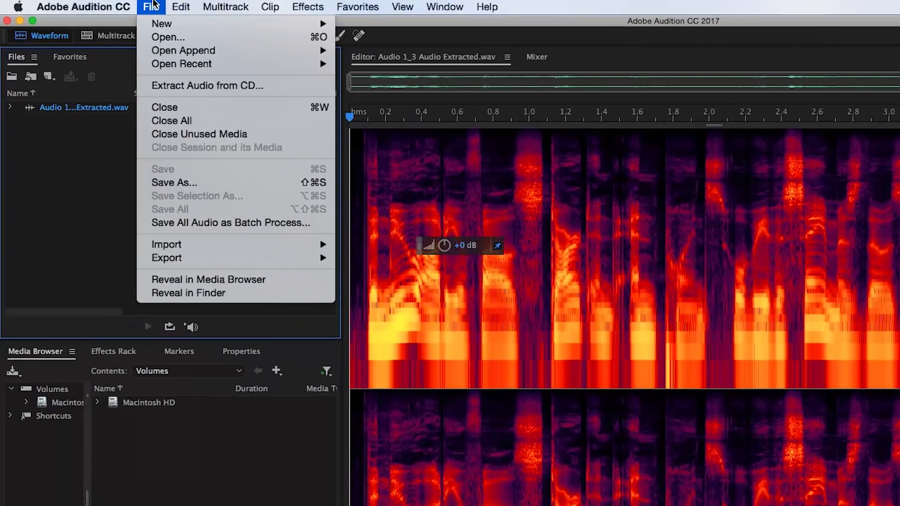
click(216, 184)
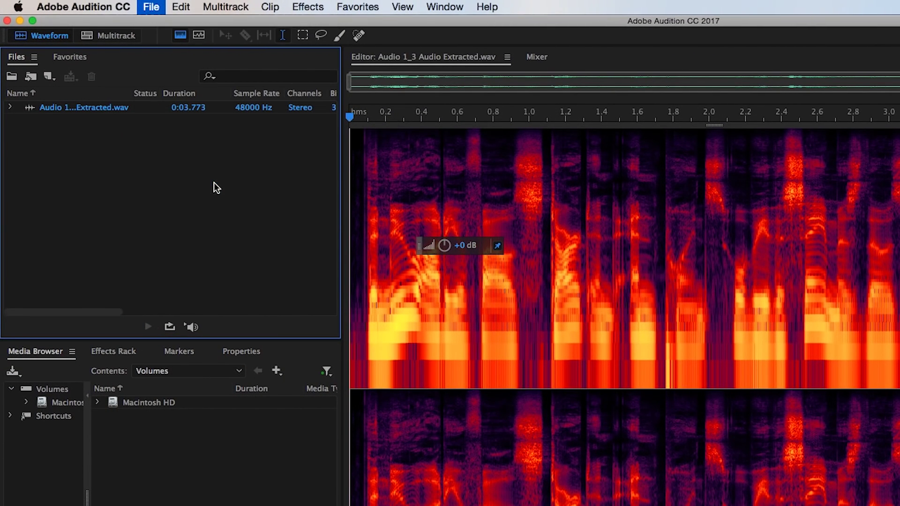
text(REPAIRE)
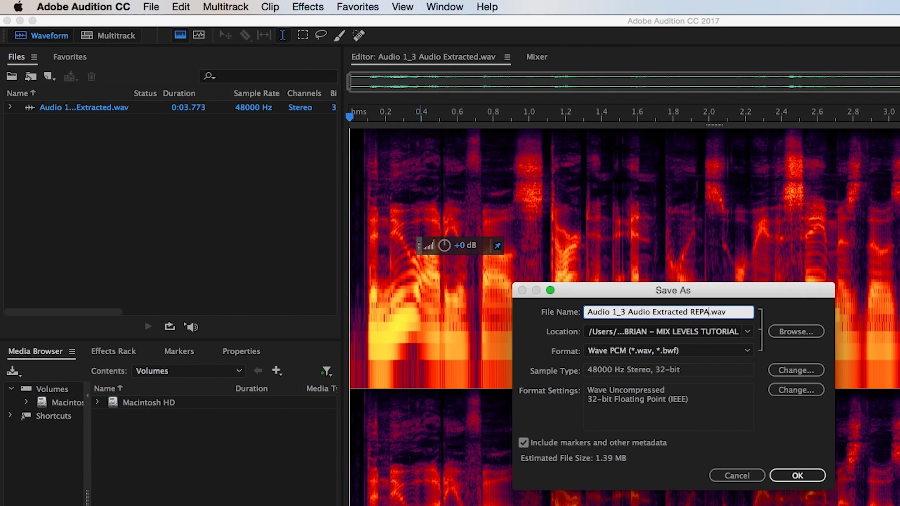
text(D)
key(Return)
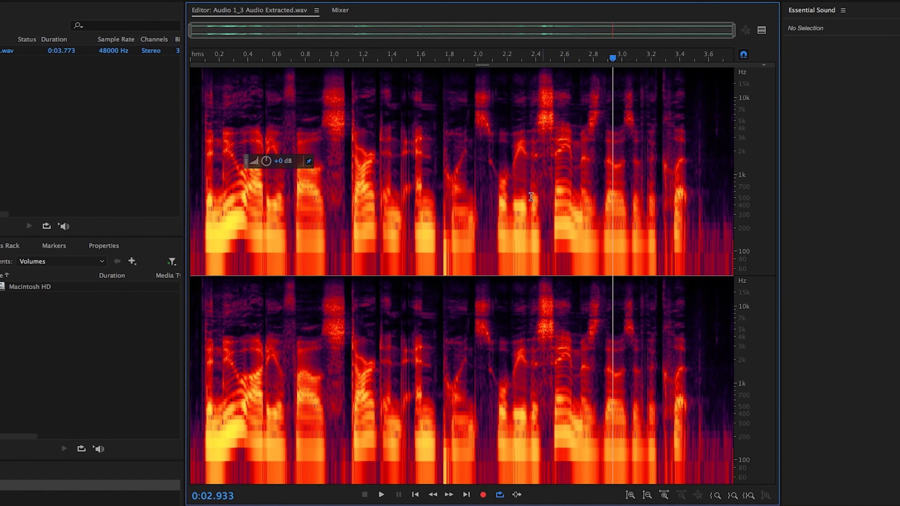
scroll(458, 196, up, 5)
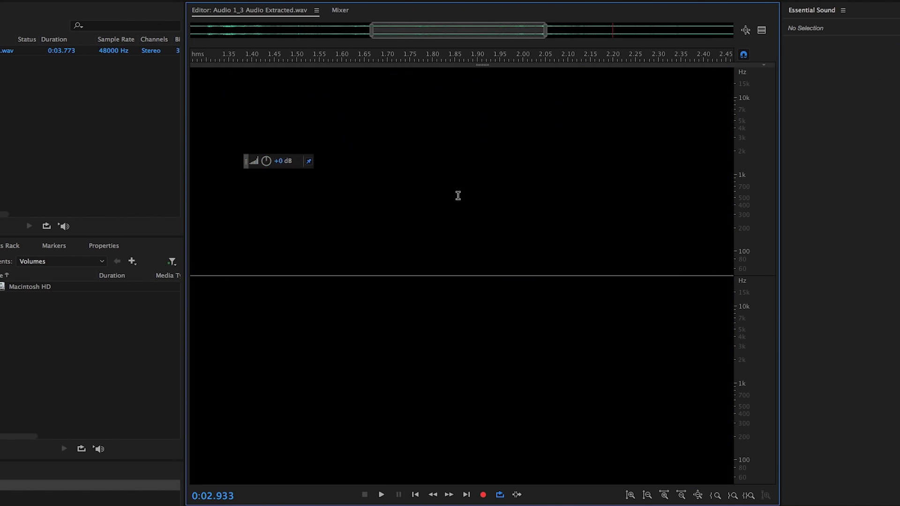
scroll(458, 196, down, 5)
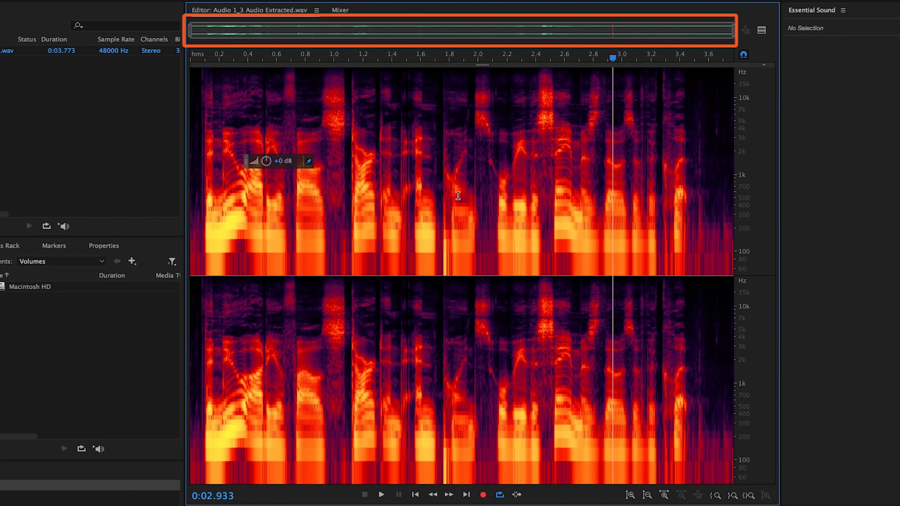
scroll(458, 196, up, 4)
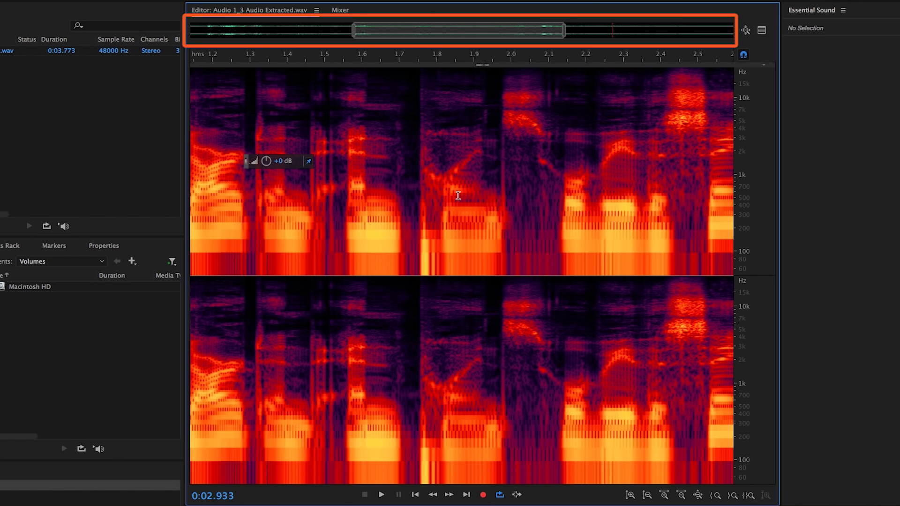
scroll(458, 195, left, 3)
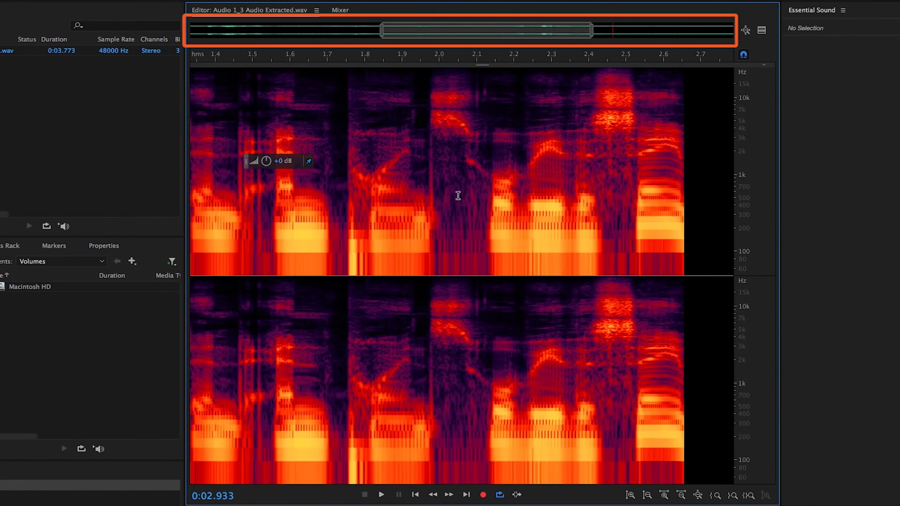
scroll(458, 195, right, 3)
scroll(458, 196, left, 4)
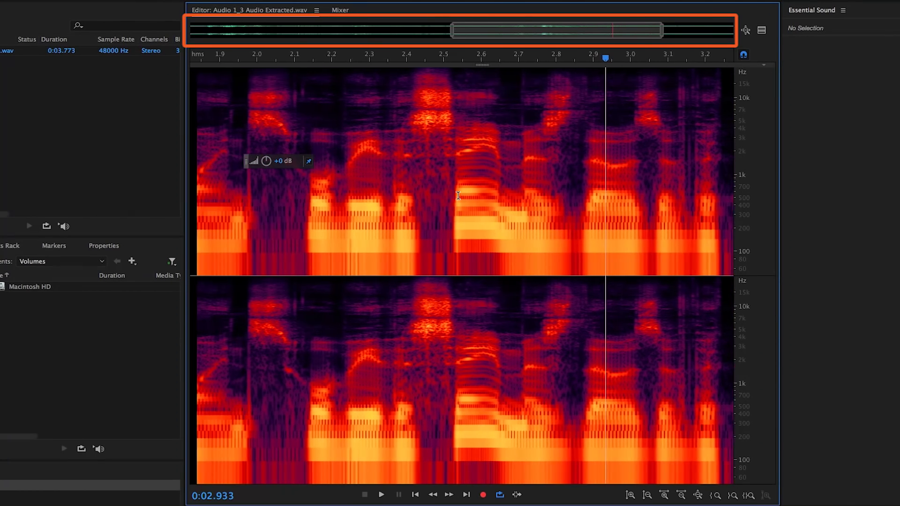
scroll(458, 195, left, 1)
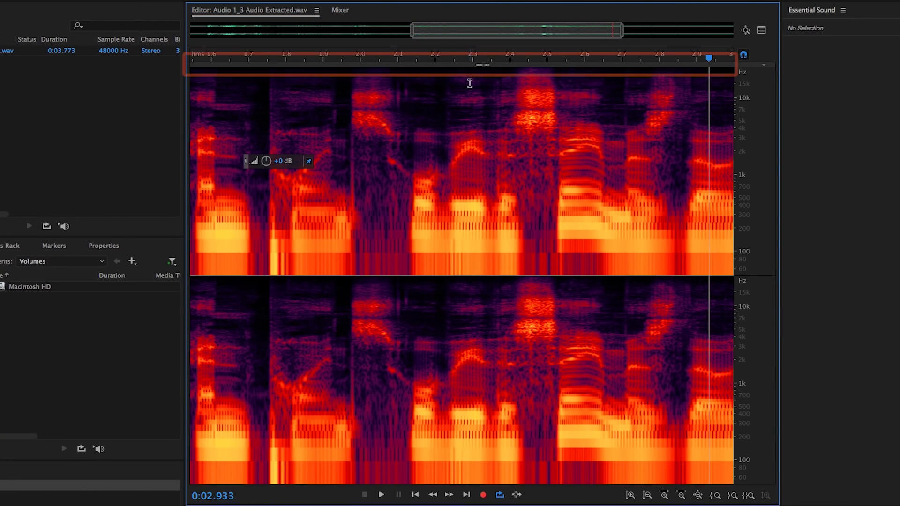
drag(475, 66, 473, 202)
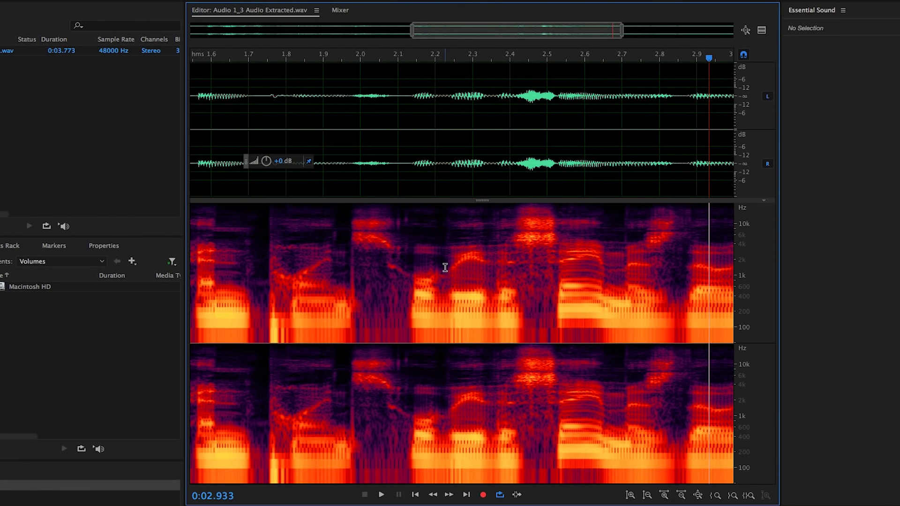
scroll(445, 267, up, 3)
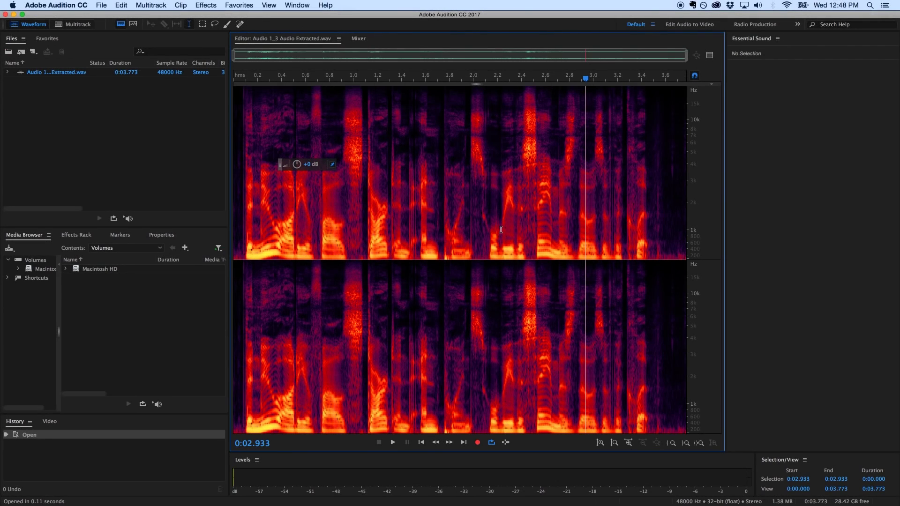
Add a Parametric Equalizer with its high-pass band enabled at 1000 Hz
click(212, 6)
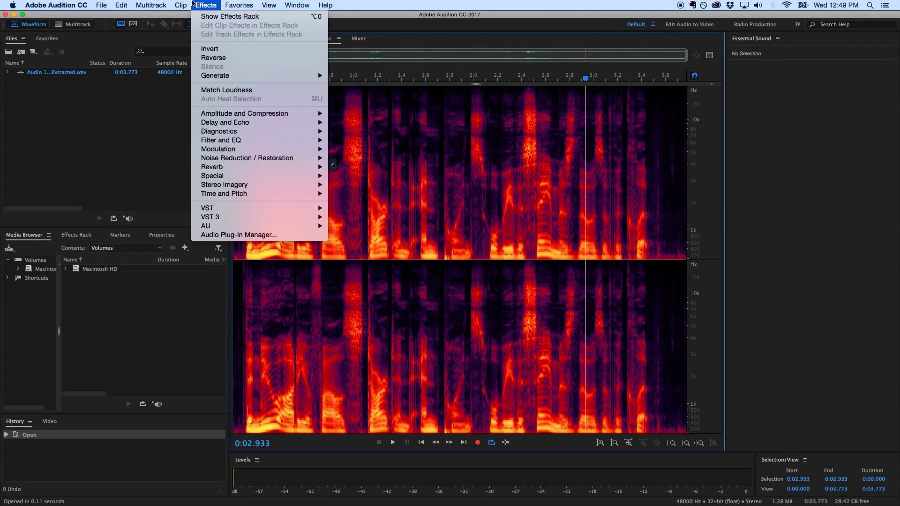
mouse_move(300, 141)
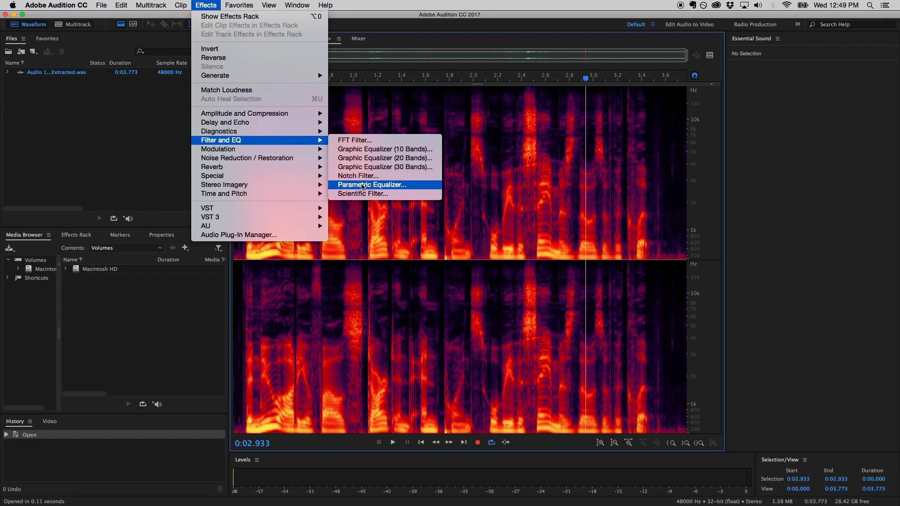
click(366, 185)
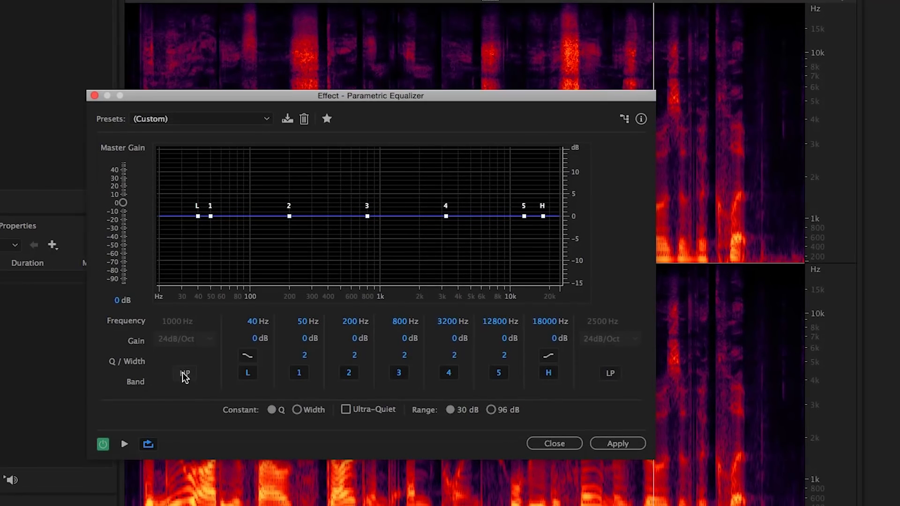
click(185, 374)
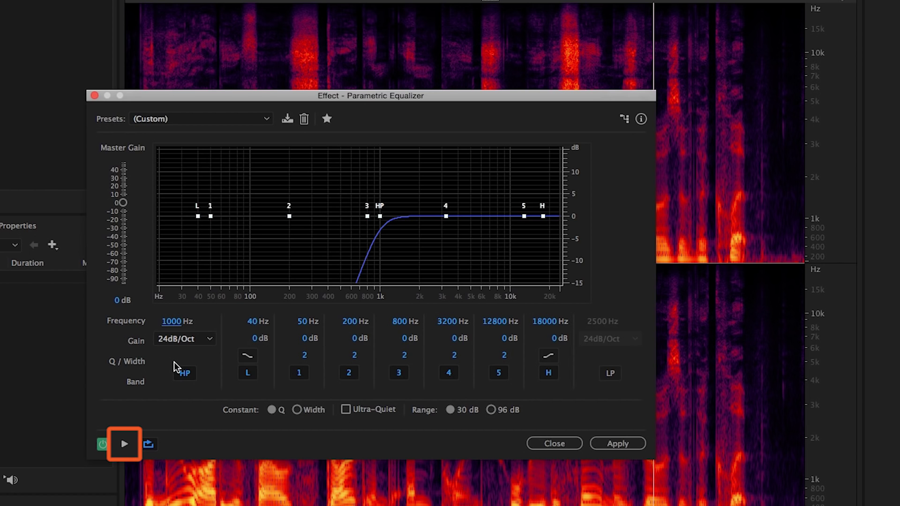
Preview the high-pass EQ against the bypassed original, then apply it to the whole clip
click(125, 443)
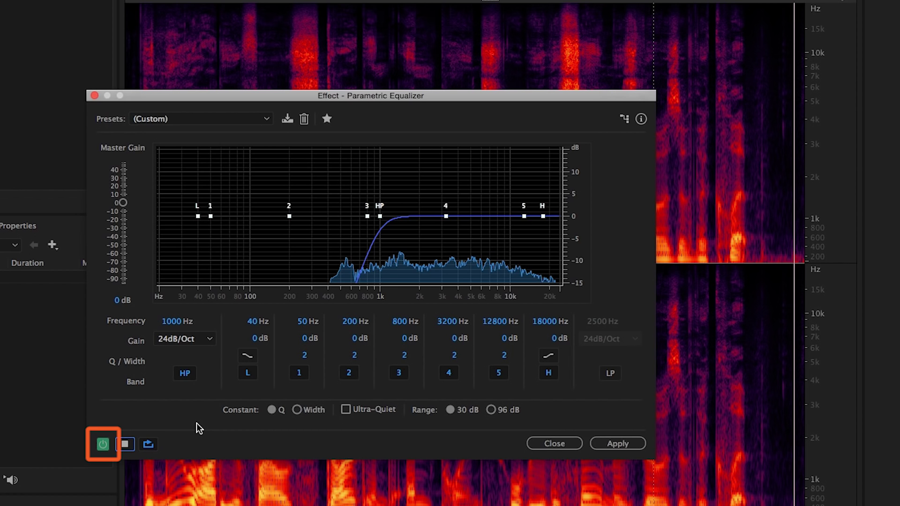
click(104, 444)
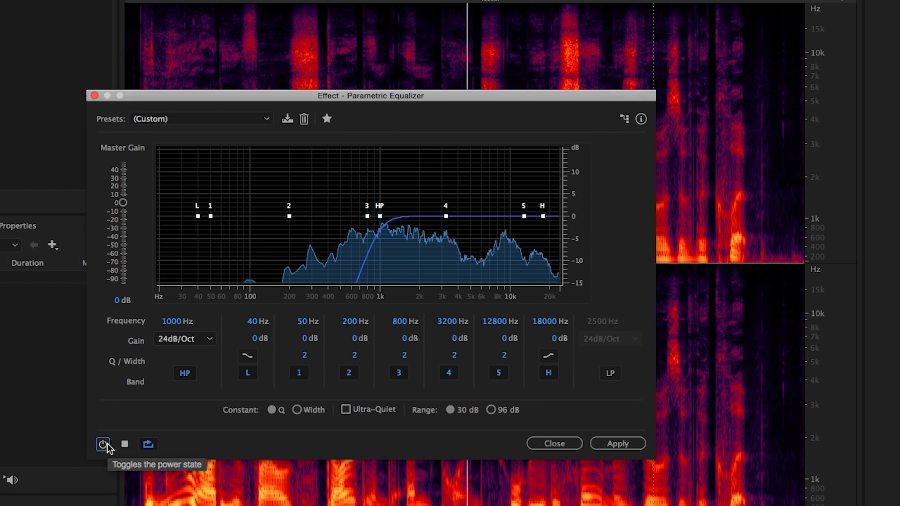
click(104, 444)
click(124, 444)
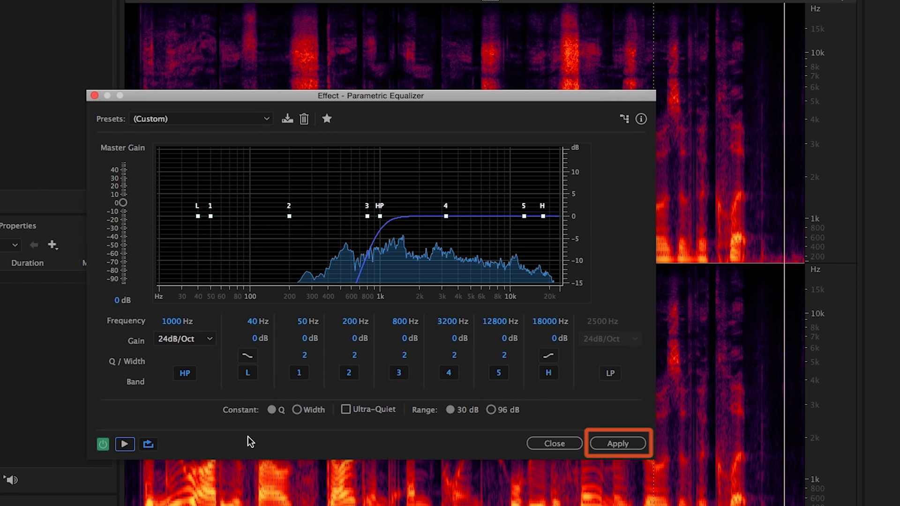
click(632, 445)
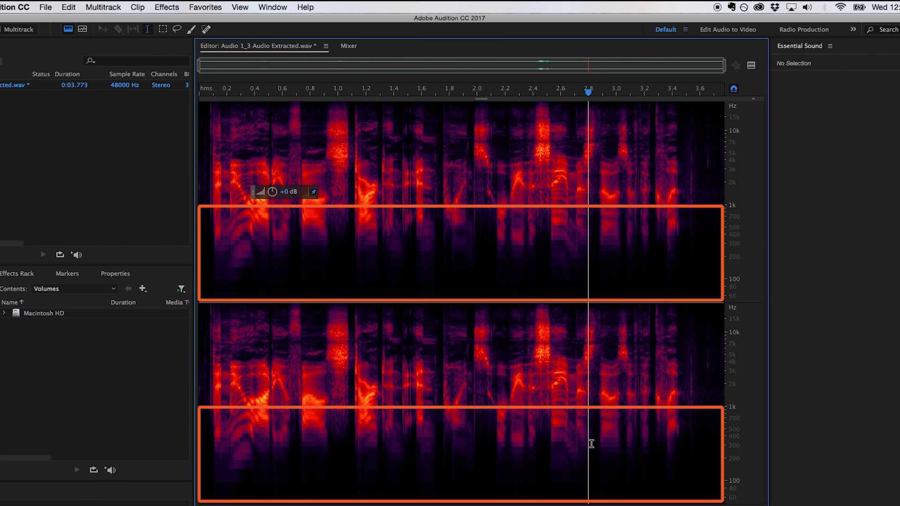
Lasso a small high-frequency patch near 2 seconds on the spectrogram
drag(298, 96, 352, 96)
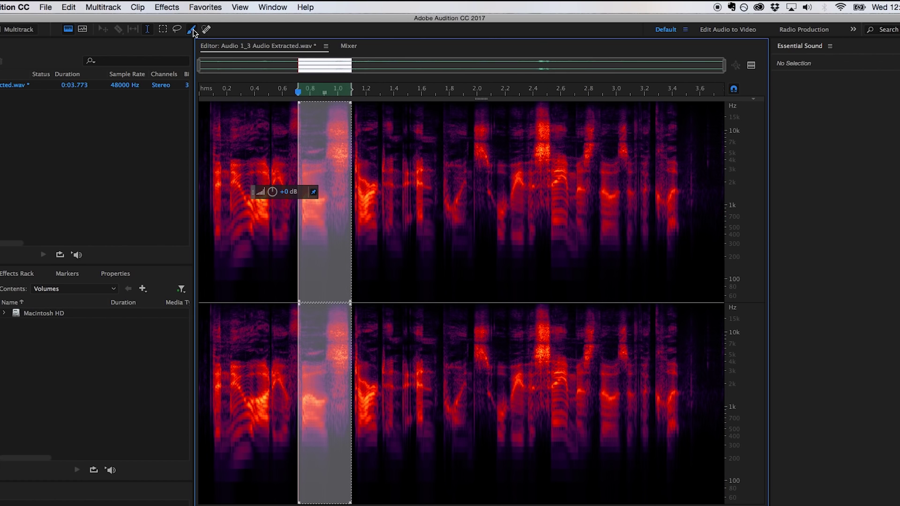
click(192, 30)
drag(543, 158, 543, 113)
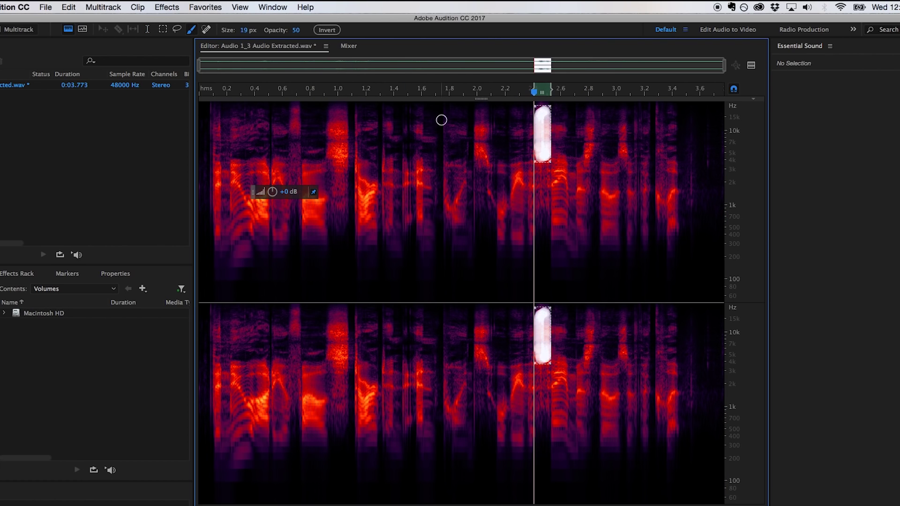
key(d)
mouse_move(490, 154)
mouse_down()
mouse_move(487, 162)
mouse_move(475, 143)
mouse_move(487, 121)
mouse_move(491, 150)
mouse_up()
Apply a 2500 Hz low-pass Parametric Equalizer, high-pass off, to the lassoed patch, then deselect
click(166, 7)
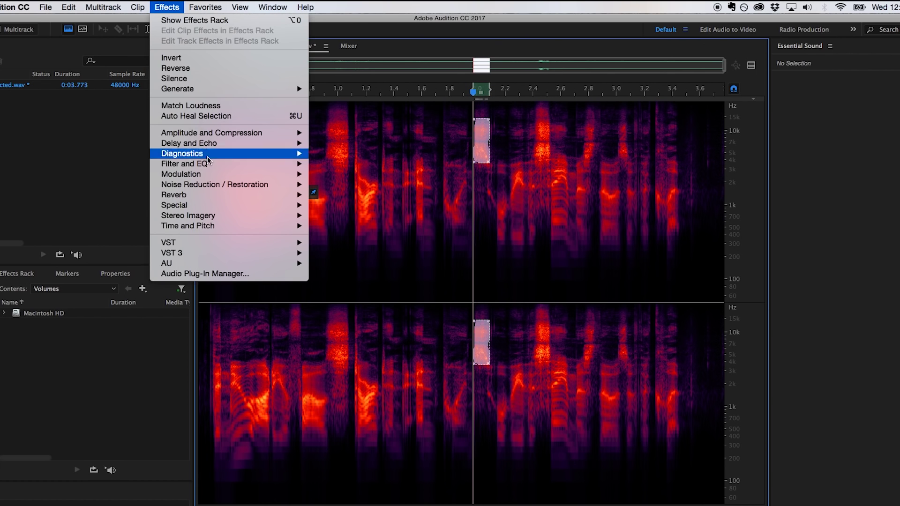
mouse_move(208, 164)
click(366, 216)
click(245, 388)
click(574, 388)
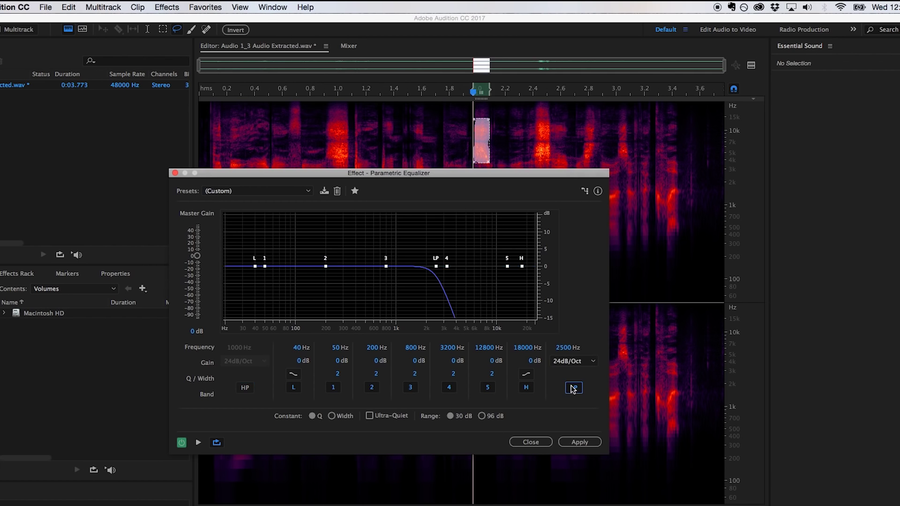
click(580, 443)
click(546, 236)
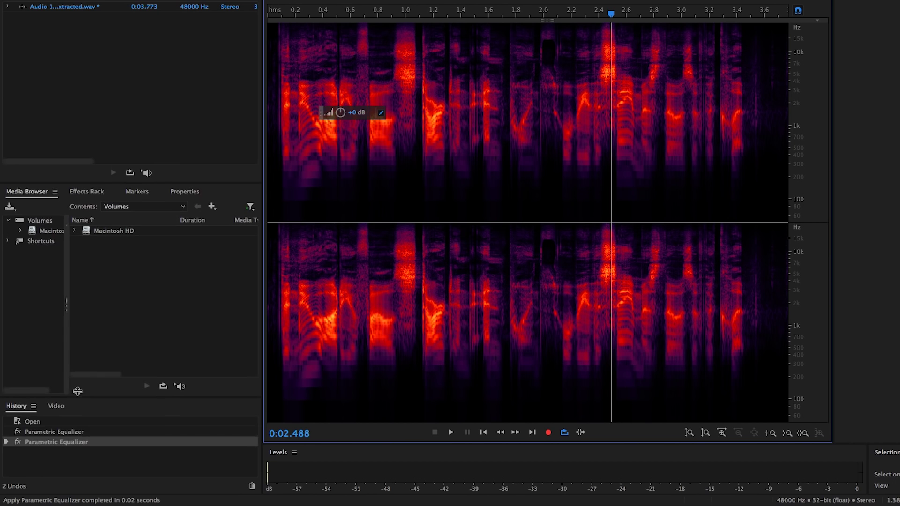
Enlarge History and step through the original and EQ states, ending with both EQ edits
drag(77, 391, 77, 311)
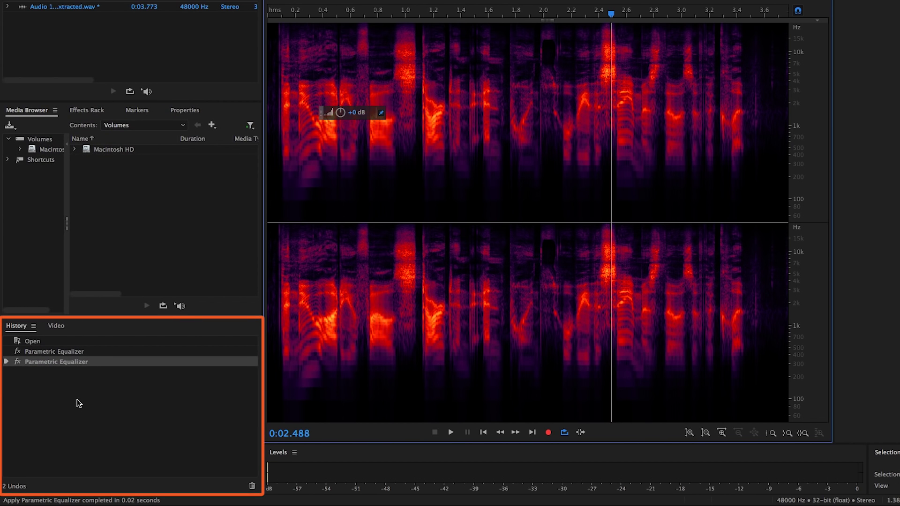
click(52, 353)
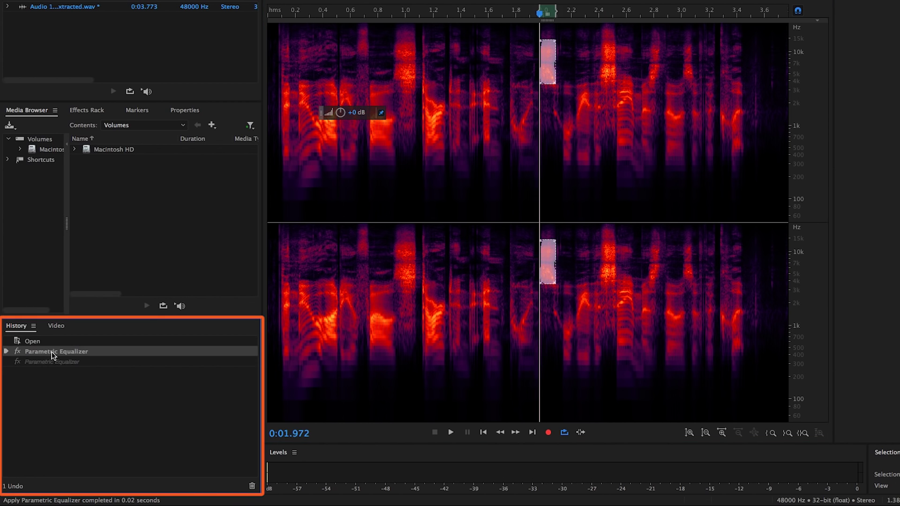
click(32, 342)
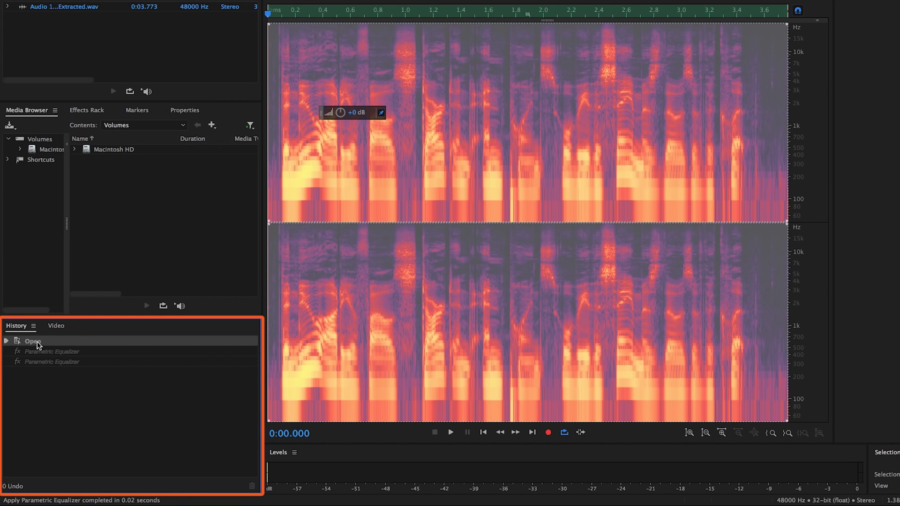
click(40, 352)
click(47, 362)
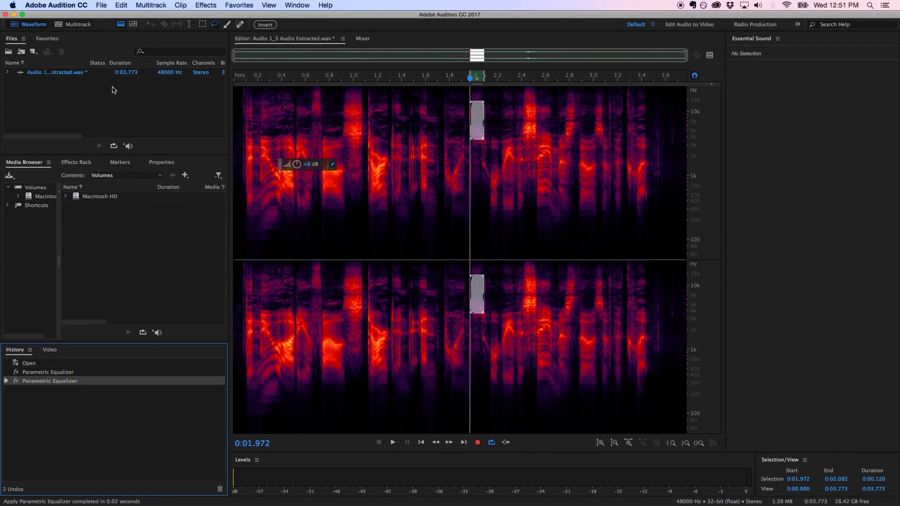
Save the edited audio file and hide Audition to return to Premiere Pro
click(95, 4)
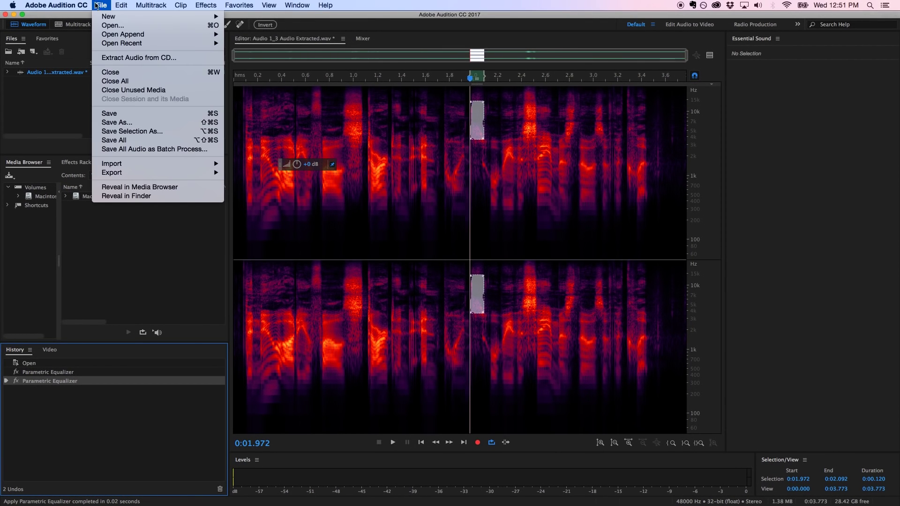
click(110, 113)
click(71, 6)
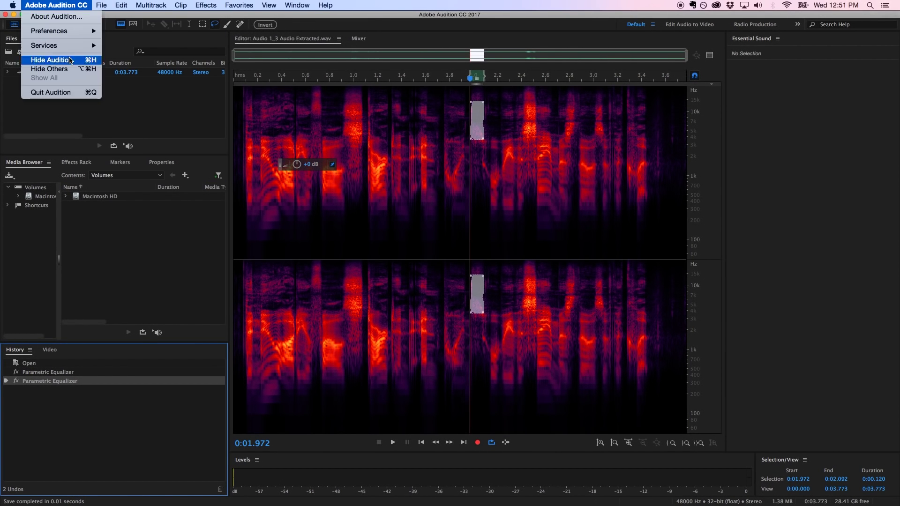
click(70, 61)
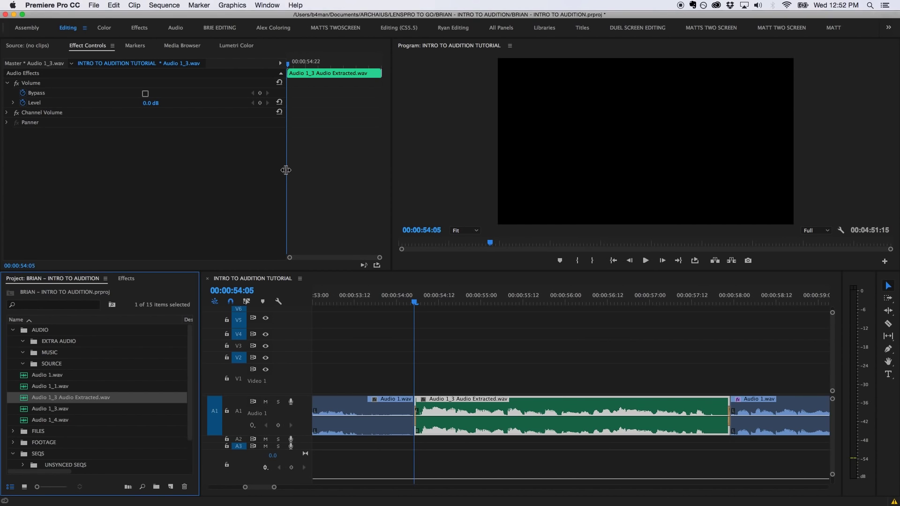
key(space)
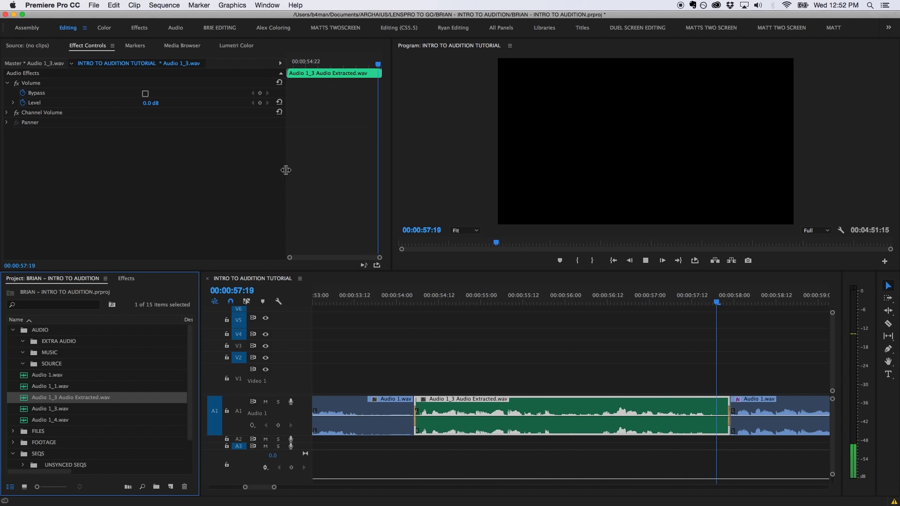
key(space)
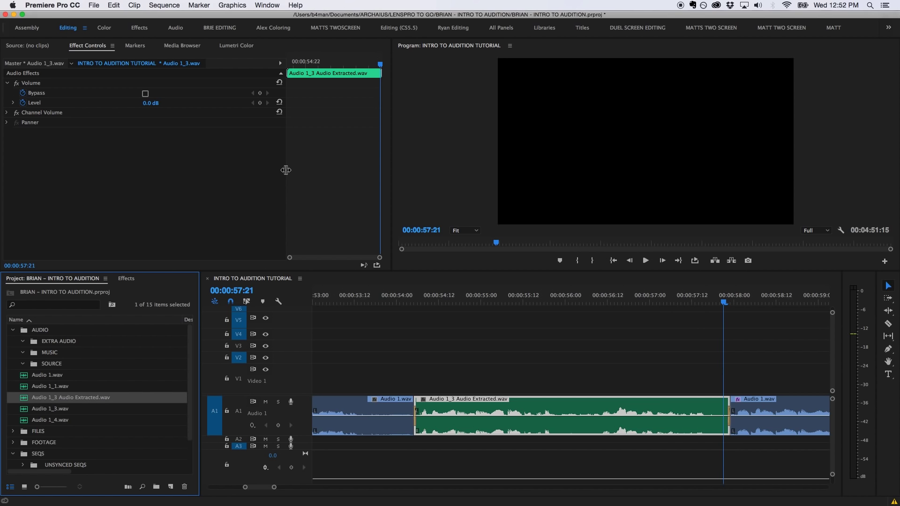